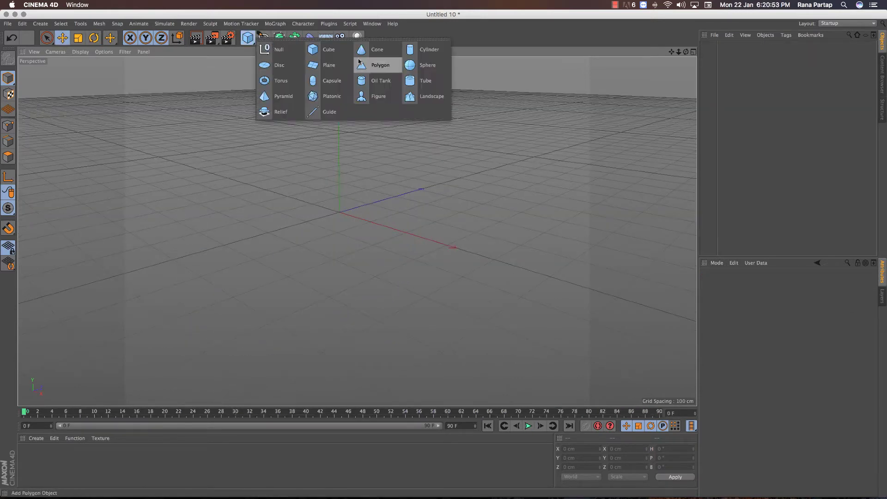
- Add a cylinder lying along +X with 27.559 cm radius and 121.804 cm height
{"action": "left_click_drag", "start_coordinate": [249, 39], "coordinate": [431, 48]}
{"action": "scroll", "coordinate": [340, 177], "scroll_direction": "up", "scroll_amount": 2}
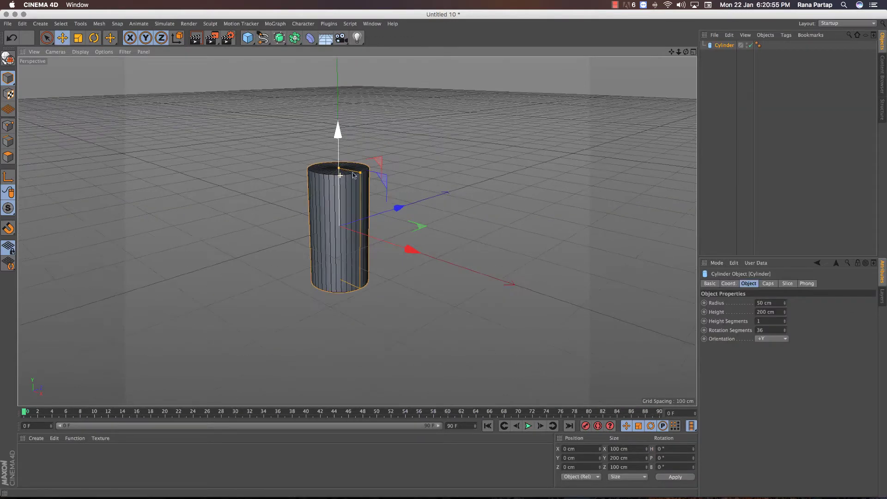
{"action": "left_click_drag", "start_coordinate": [361, 174], "coordinate": [351, 172]}
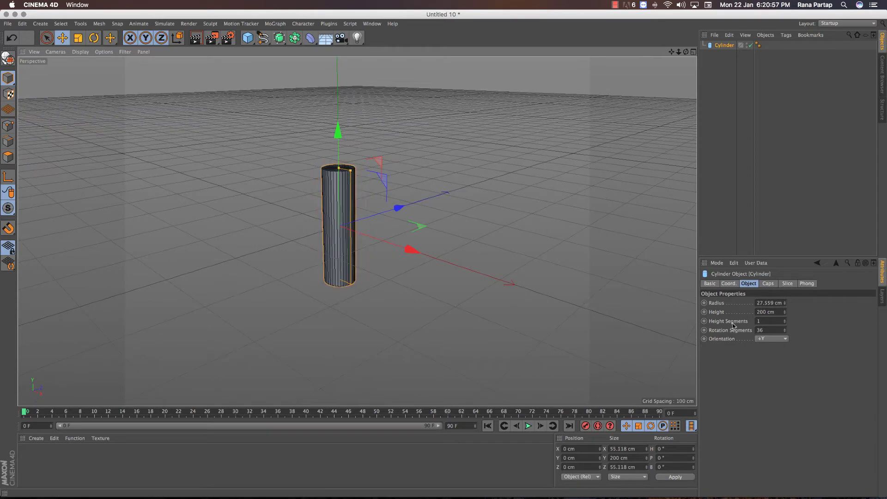
{"action": "left_click", "coordinate": [765, 340]}
{"action": "left_click", "coordinate": [763, 347]}
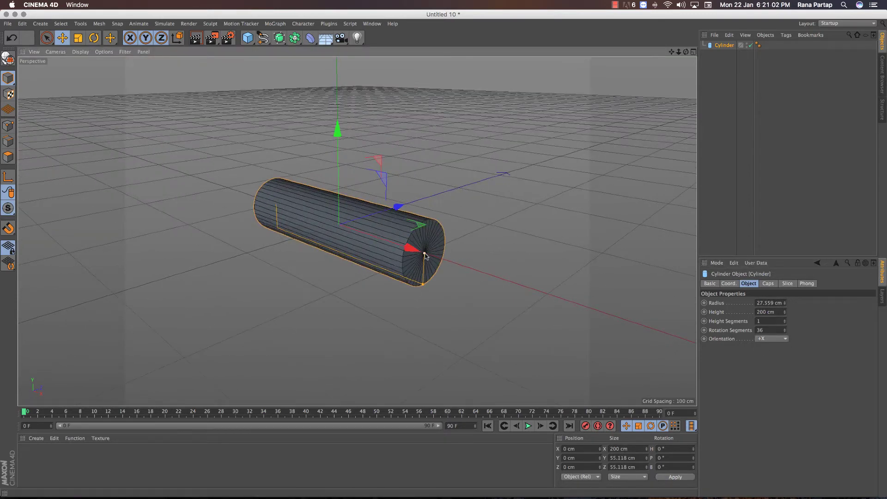
{"action": "left_click_drag", "start_coordinate": [425, 256], "coordinate": [392, 250]}
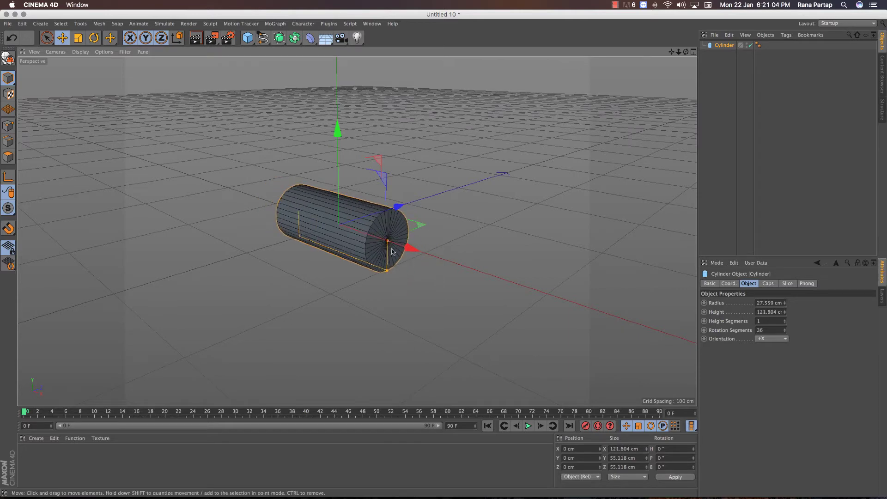
- Duplicate the cylinder and give the copy 33.404 cm radius, 78.763 cm height and 9 rotation segments
{"action": "key", "text": "ctrl+c"}
{"action": "key", "text": "ctrl+v"}
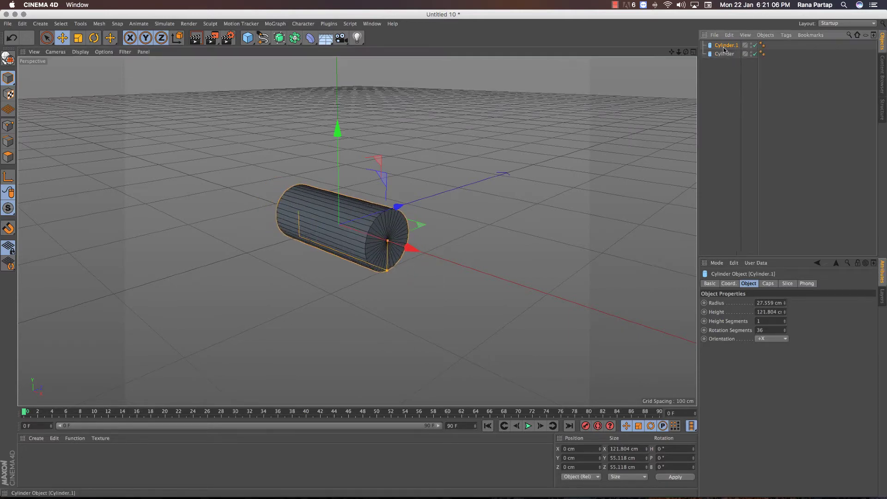
{"action": "scroll", "coordinate": [348, 231], "scroll_direction": "up", "scroll_amount": 2}
{"action": "scroll", "coordinate": [402, 249], "scroll_direction": "up", "scroll_amount": 2}
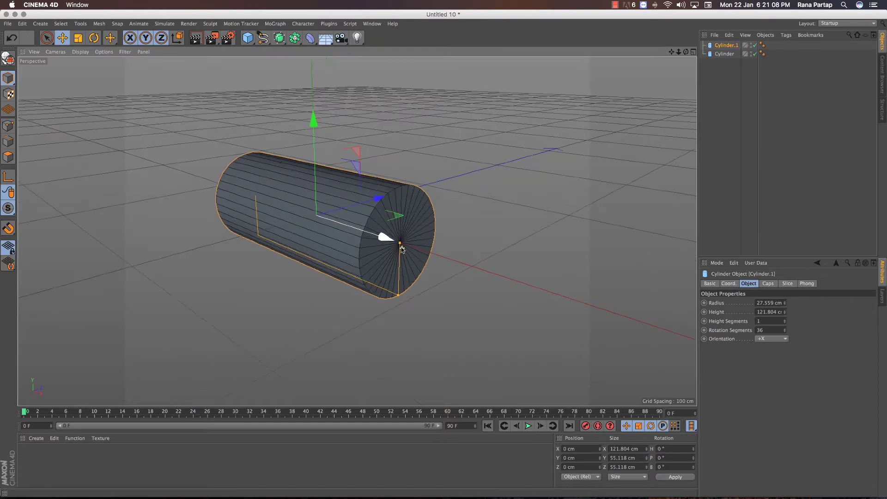
{"action": "left_click_drag", "start_coordinate": [398, 243], "coordinate": [345, 225]}
{"action": "left_click_drag", "start_coordinate": [350, 278], "coordinate": [343, 283]}
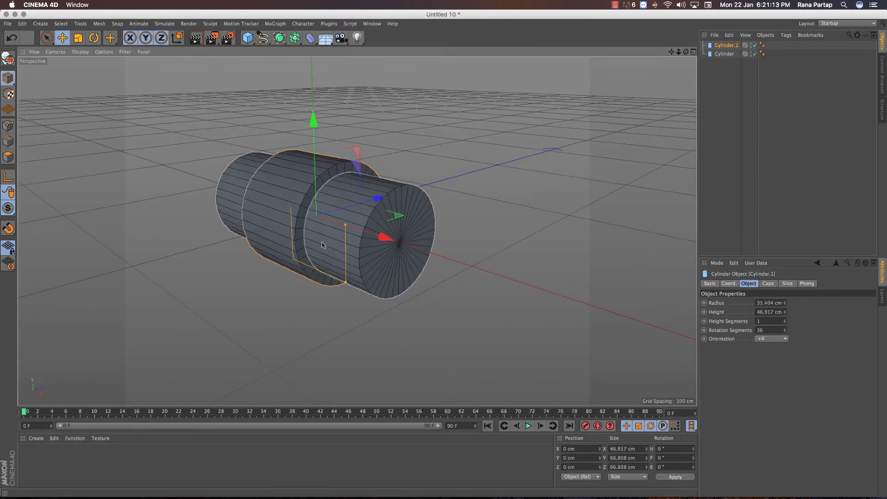
{"action": "scroll", "coordinate": [351, 230], "scroll_direction": "up", "scroll_amount": 2}
{"action": "mouse_move", "coordinate": [354, 227]}
{"action": "left_mouse_down"}
{"action": "mouse_move", "coordinate": [372, 229]}
{"action": "mouse_move", "coordinate": [326, 211]}
{"action": "left_mouse_up"}
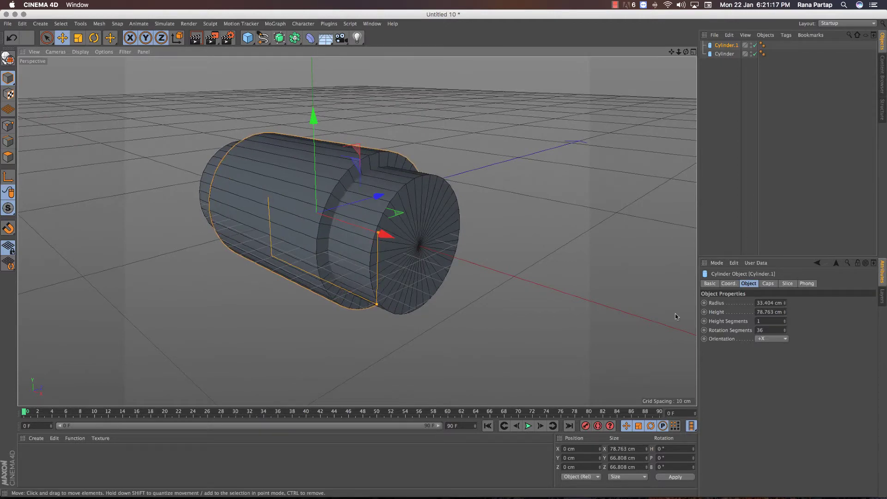
{"action": "left_click_drag", "start_coordinate": [785, 331], "coordinate": [785, 336]}
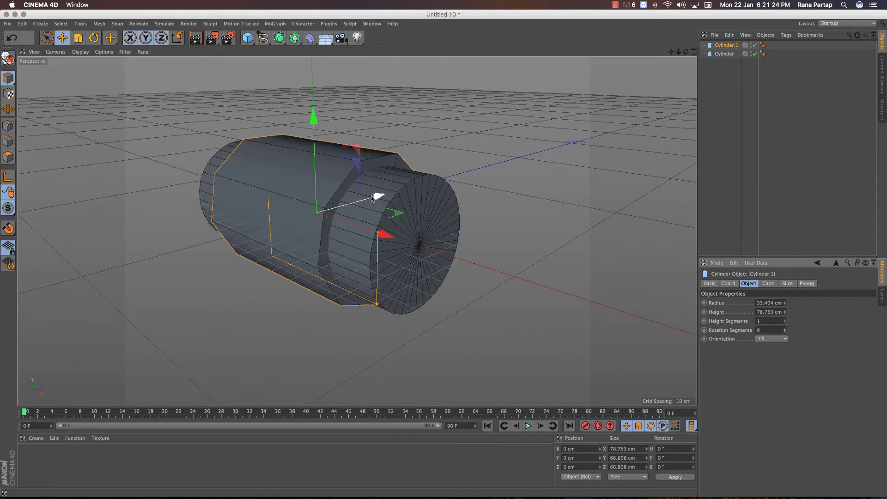
{"action": "mouse_move", "coordinate": [376, 196]}
{"action": "left_mouse_down", "text": "alt"}
{"action": "mouse_move", "coordinate": [298, 227]}
{"action": "mouse_move", "coordinate": [355, 206]}
{"action": "mouse_move", "coordinate": [504, 179]}
{"action": "left_mouse_up", "text": "alt"}
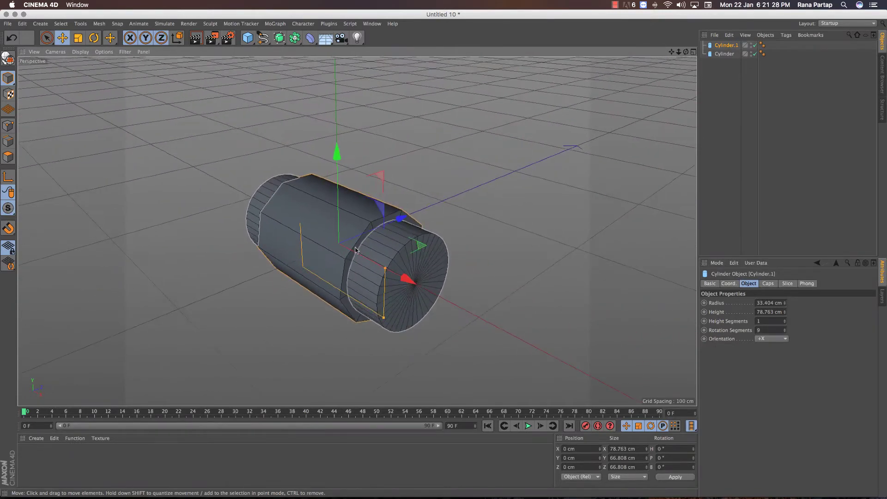
- Add a cube and size it as a 7.604 × 244.12 × 17.688 cm slender post
{"action": "left_click", "coordinate": [699, 106]}
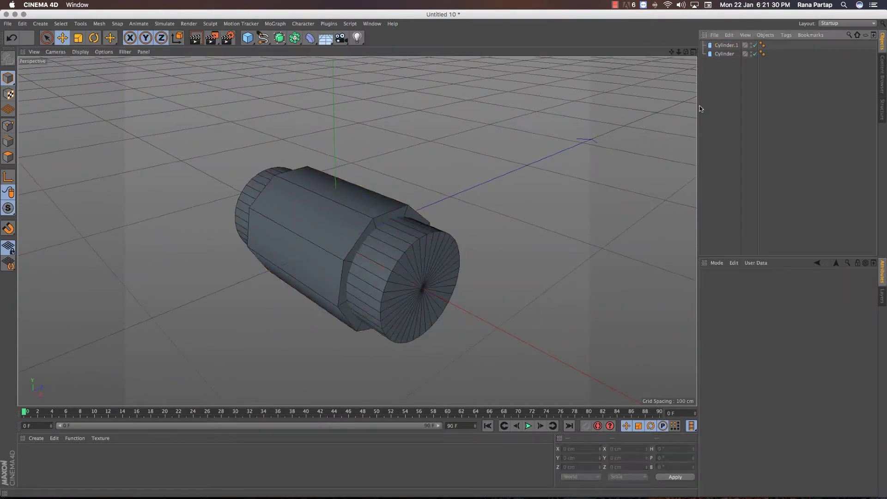
{"action": "left_click", "coordinate": [254, 36]}
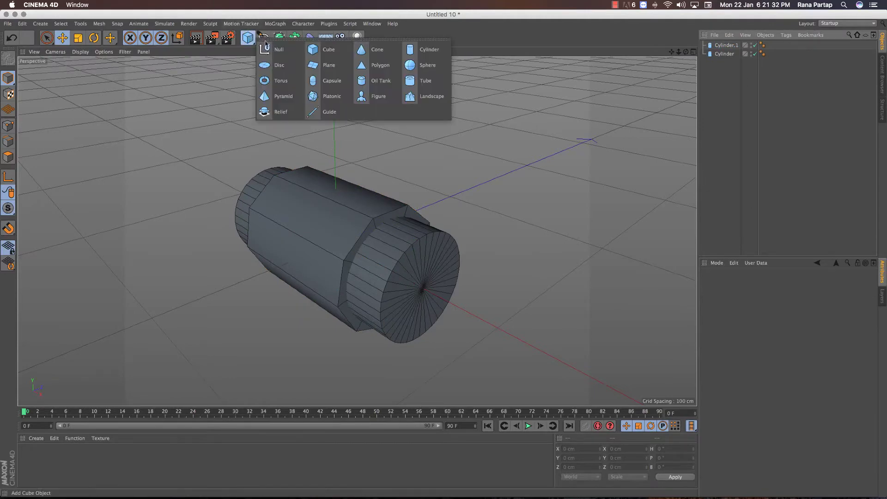
{"action": "left_click", "coordinate": [329, 53]}
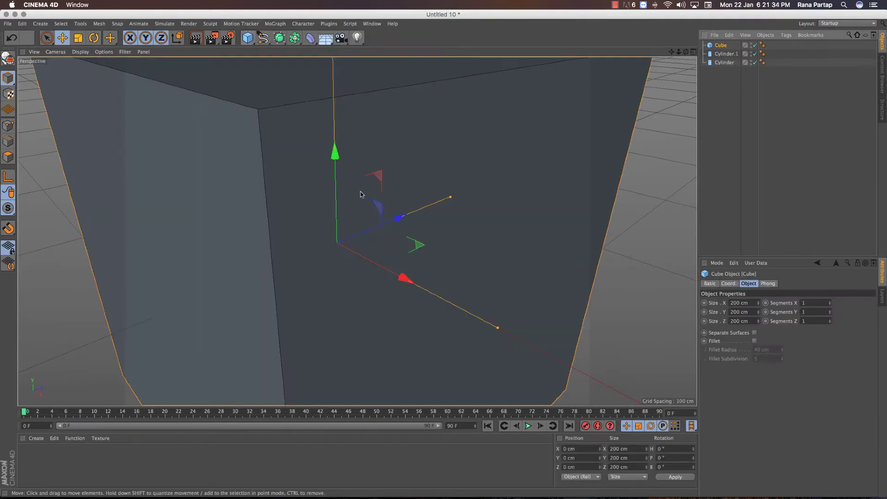
{"action": "scroll", "coordinate": [360, 193], "scroll_direction": "down", "scroll_amount": 4}
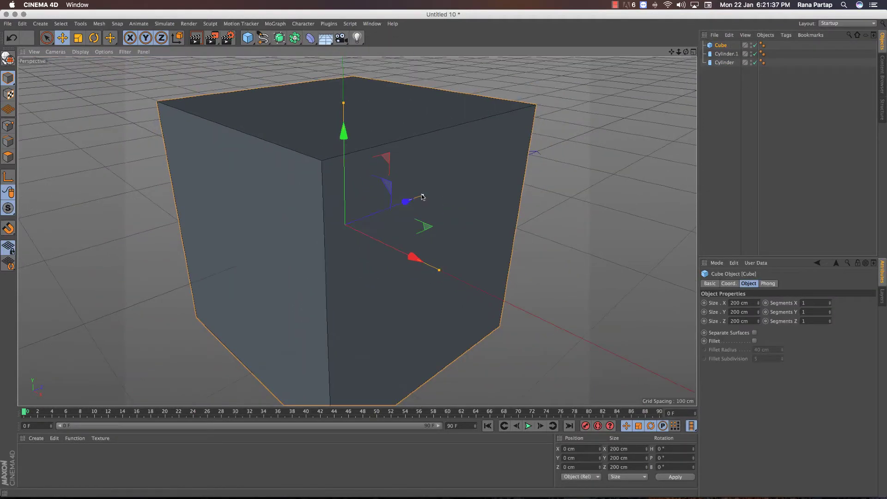
{"action": "left_click_drag", "start_coordinate": [422, 197], "coordinate": [351, 219]}
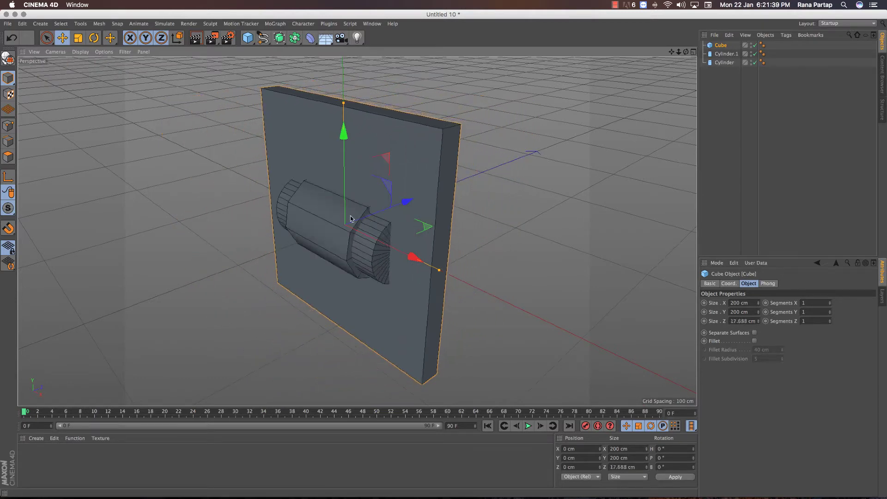
{"action": "left_click_drag", "start_coordinate": [439, 269], "coordinate": [363, 231]}
{"action": "scroll", "coordinate": [350, 186], "scroll_direction": "up", "scroll_amount": 2}
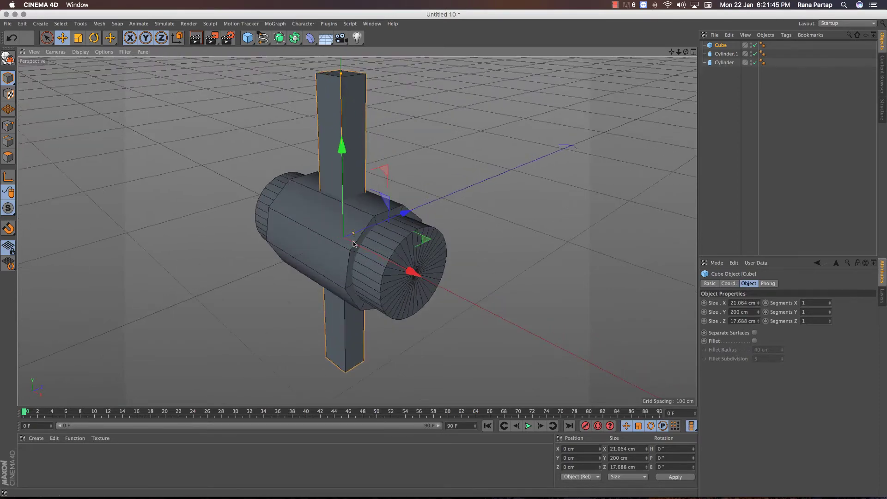
{"action": "left_click_drag", "start_coordinate": [353, 244], "coordinate": [347, 242]}
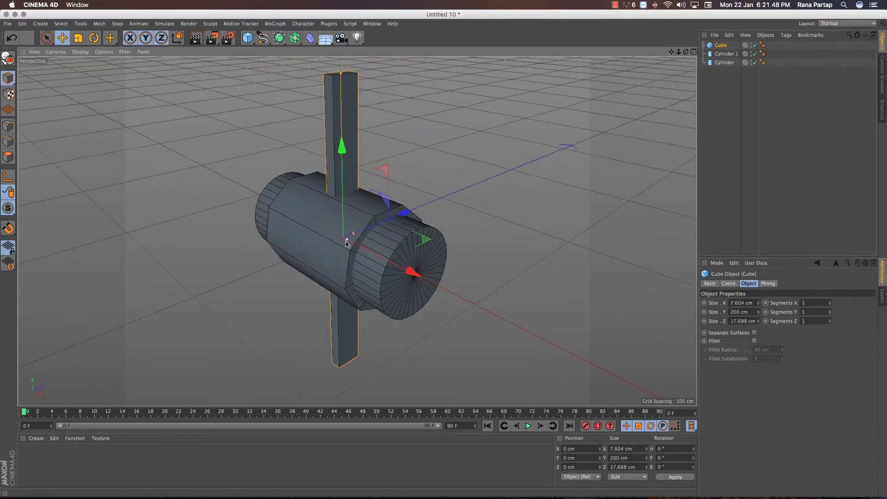
- Raise the post to Y 152.603 cm so it stands on the cylinders
{"action": "left_click_drag", "start_coordinate": [343, 195], "coordinate": [343, 81]}
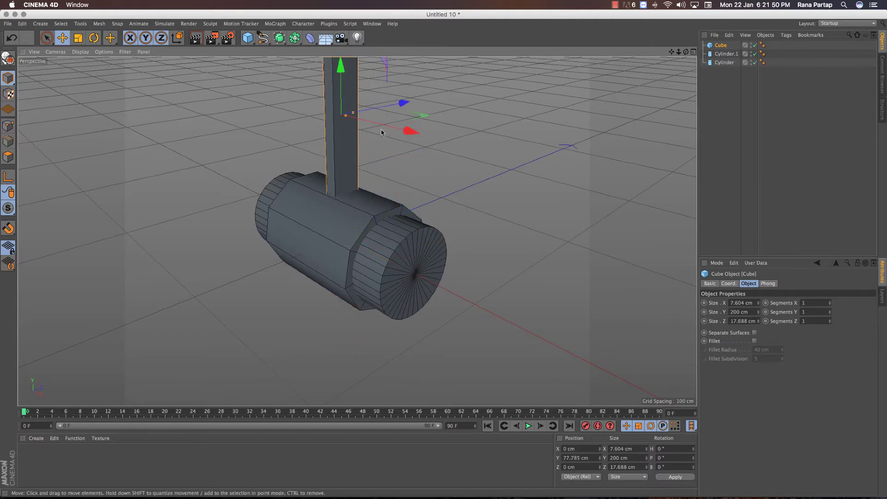
{"action": "scroll", "coordinate": [376, 223], "scroll_direction": "down", "scroll_amount": 2}
{"action": "middle_click_drag", "start_coordinate": [376, 163], "coordinate": [377, 224], "text": "alt"}
{"action": "scroll", "coordinate": [377, 223], "scroll_direction": "up", "scroll_amount": 1}
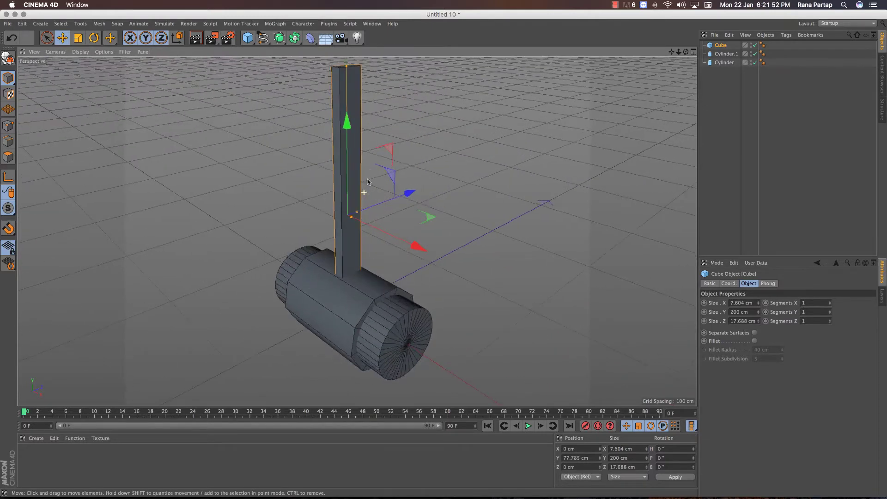
{"action": "scroll", "coordinate": [368, 198], "scroll_direction": "up", "scroll_amount": 1}
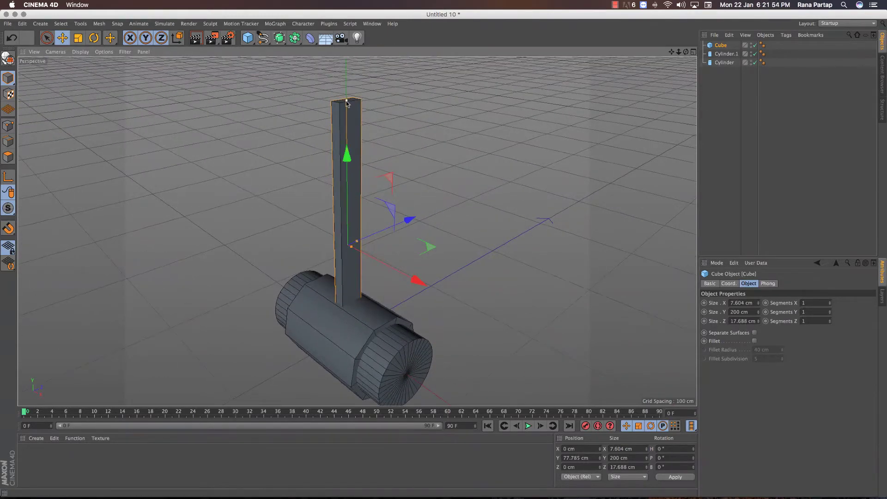
{"action": "left_click_drag", "start_coordinate": [351, 156], "coordinate": [354, 67]}
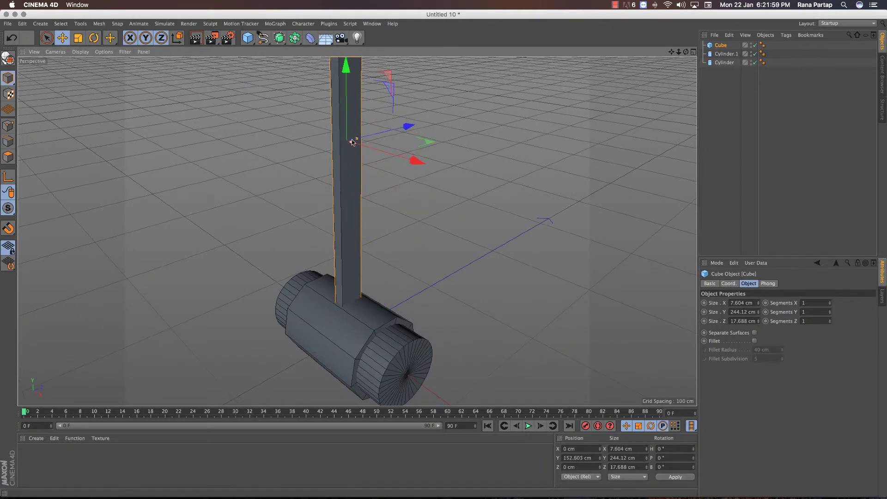
{"action": "mouse_move", "coordinate": [352, 142]}
{"action": "left_mouse_down", "text": "alt"}
{"action": "mouse_move", "coordinate": [355, 133]}
{"action": "mouse_move", "coordinate": [365, 170]}
{"action": "mouse_move", "coordinate": [361, 201]}
{"action": "left_mouse_up", "text": "alt"}
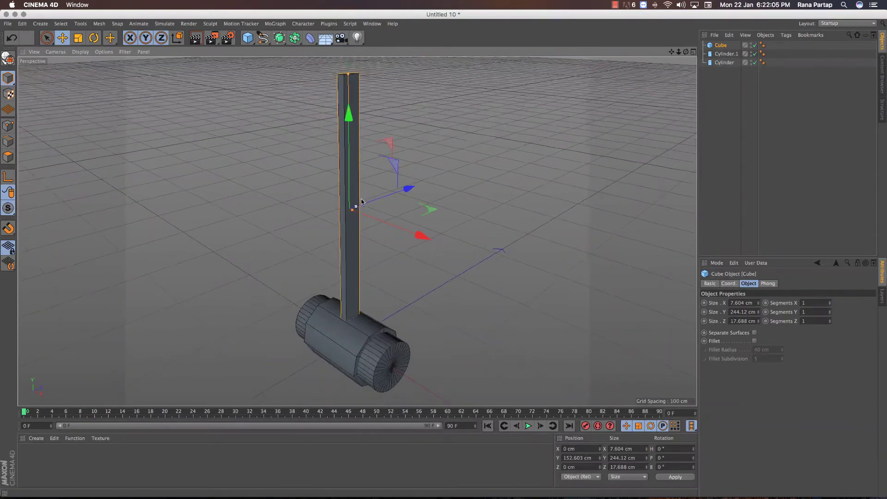
- Add a sphere, scale it to 66 cm and move it to Y 297.529 cm atop the post
{"action": "left_click", "coordinate": [248, 38]}
{"action": "left_click", "coordinate": [429, 63]}
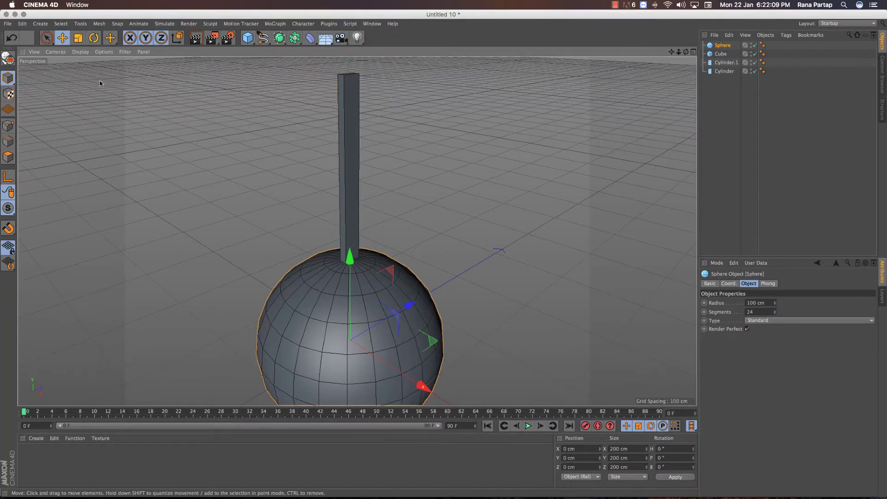
{"action": "left_click", "coordinate": [78, 37]}
{"action": "left_click_drag", "start_coordinate": [349, 259], "coordinate": [245, 392]}
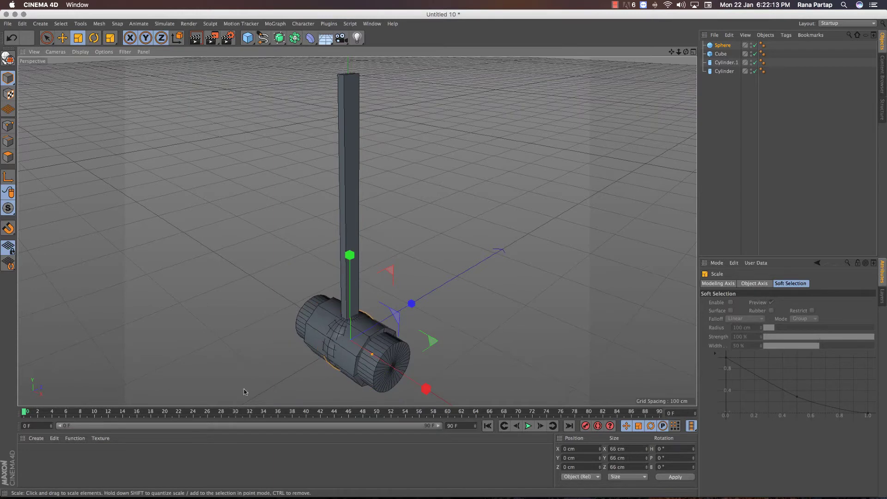
{"action": "left_click", "coordinate": [47, 39]}
{"action": "left_click_drag", "start_coordinate": [349, 254], "coordinate": [349, 47]}
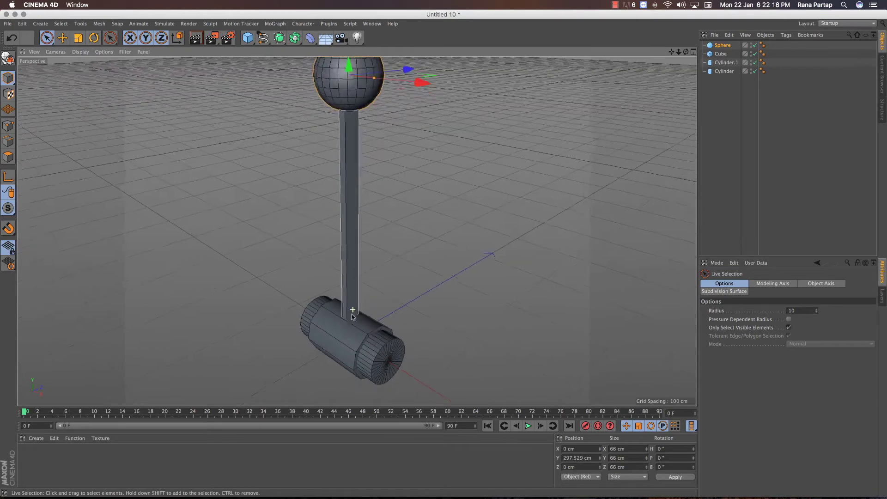
{"action": "left_click_drag", "start_coordinate": [353, 316], "coordinate": [356, 292], "text": "alt"}
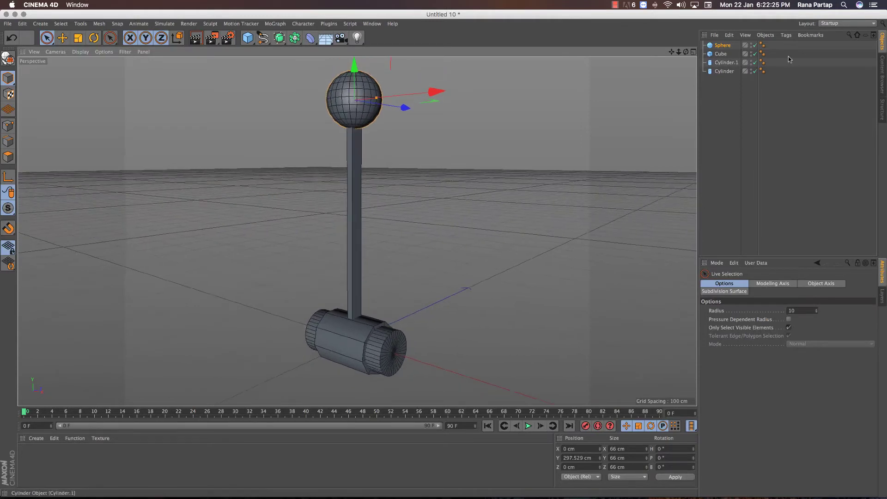
- Select the sphere, post and both cylinders and convert them to editable polygons
{"action": "left_click", "coordinate": [721, 54]}
{"action": "left_click", "coordinate": [726, 63]}
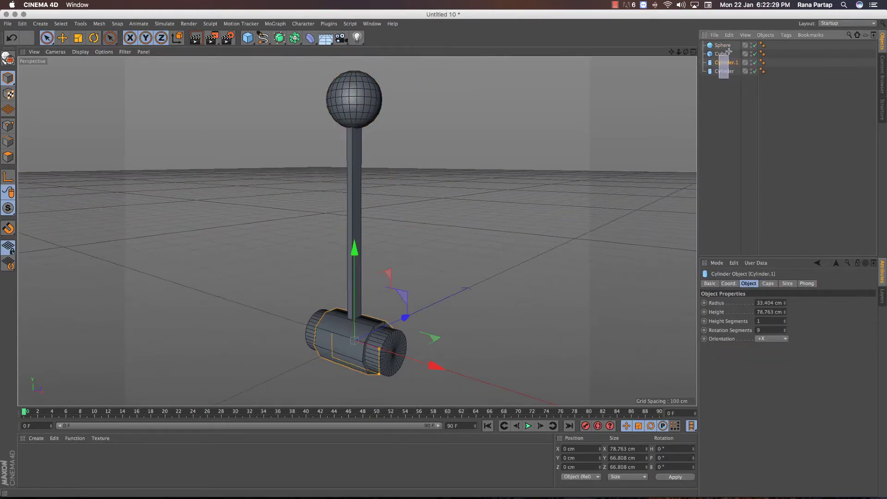
{"action": "left_click_drag", "start_coordinate": [730, 45], "coordinate": [695, 61]}
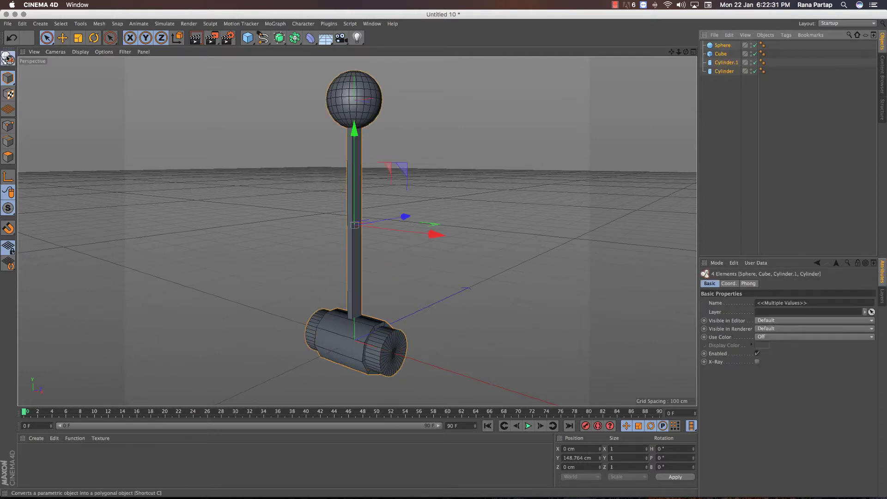
{"action": "left_click", "coordinate": [7, 58]}
- Reselect only the sphere, post and Cylinder.1
{"action": "left_click", "coordinate": [716, 88]}
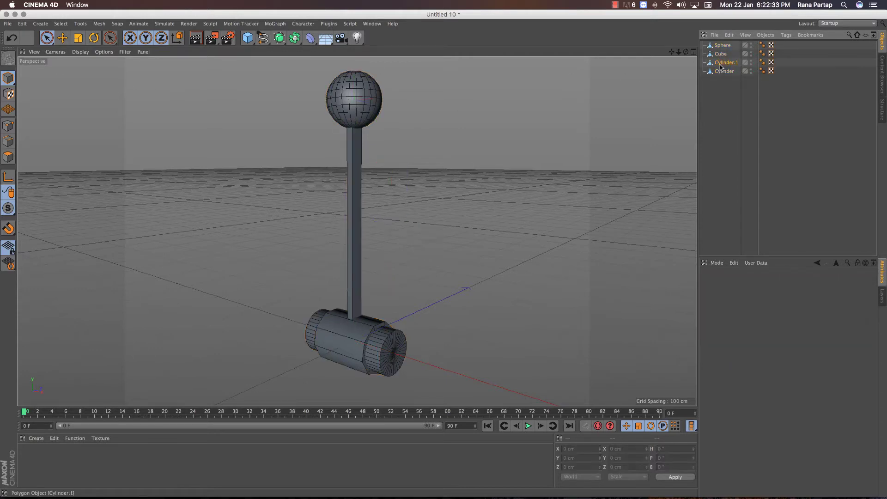
{"action": "left_click", "coordinate": [720, 64]}
{"action": "left_click", "coordinate": [721, 55], "text": "ctrl"}
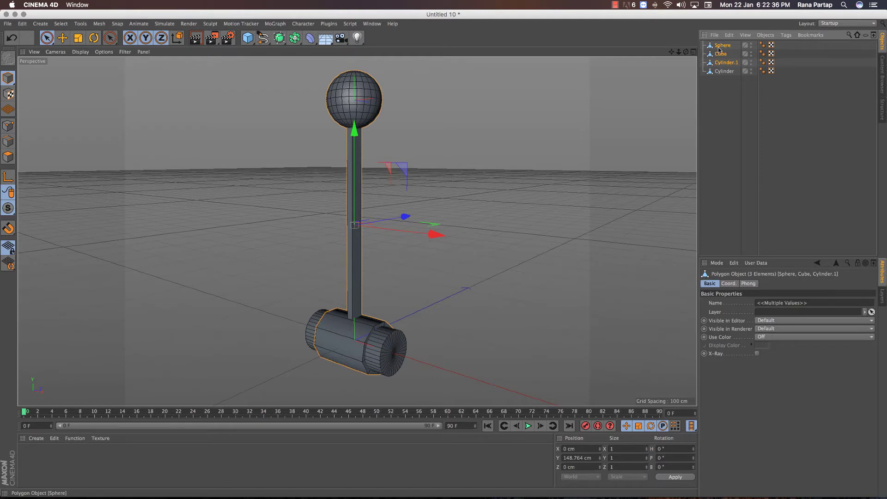
- Connect the sphere, post and Cylinder.1 into one object, Sphere.1, deleting the originals
{"action": "right_click", "coordinate": [722, 48]}
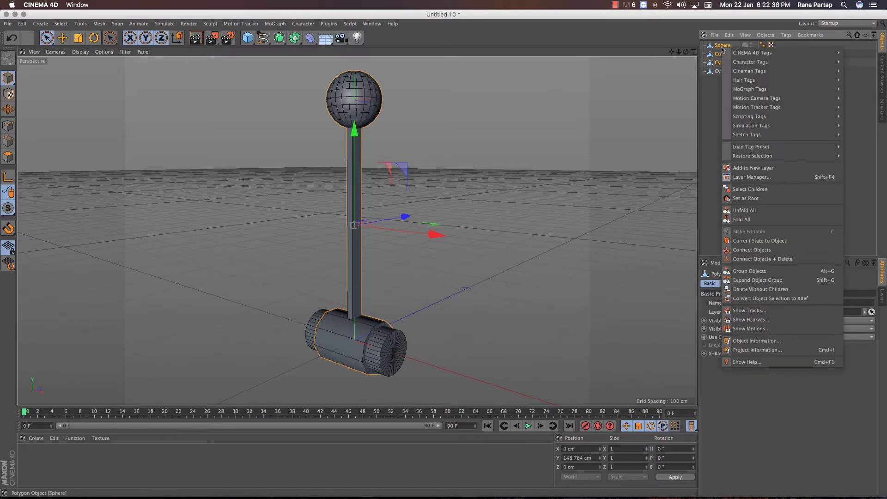
{"action": "left_click", "coordinate": [762, 260]}
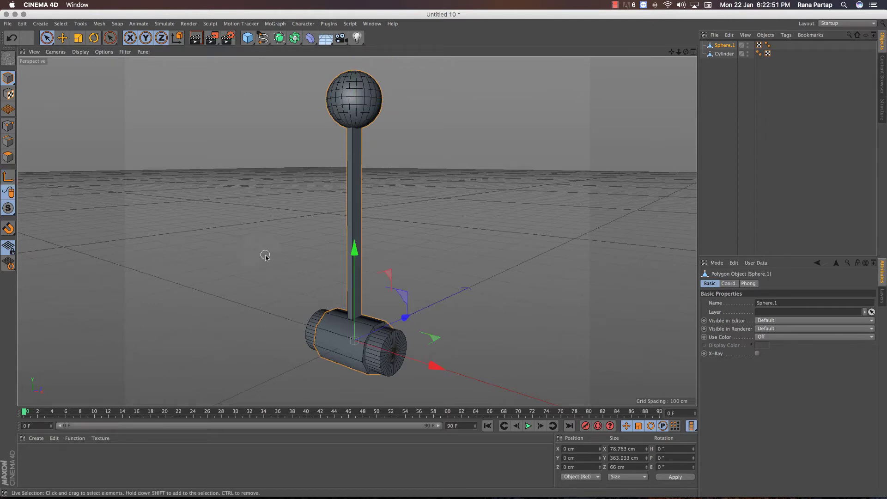
{"action": "mouse_move", "coordinate": [264, 255]}
{"action": "left_mouse_down", "text": "alt"}
{"action": "mouse_move", "coordinate": [257, 245]}
{"action": "mouse_move", "coordinate": [245, 260]}
{"action": "mouse_move", "coordinate": [259, 260]}
{"action": "mouse_move", "coordinate": [232, 257]}
{"action": "mouse_move", "coordinate": [278, 267]}
{"action": "left_mouse_up", "text": "alt"}
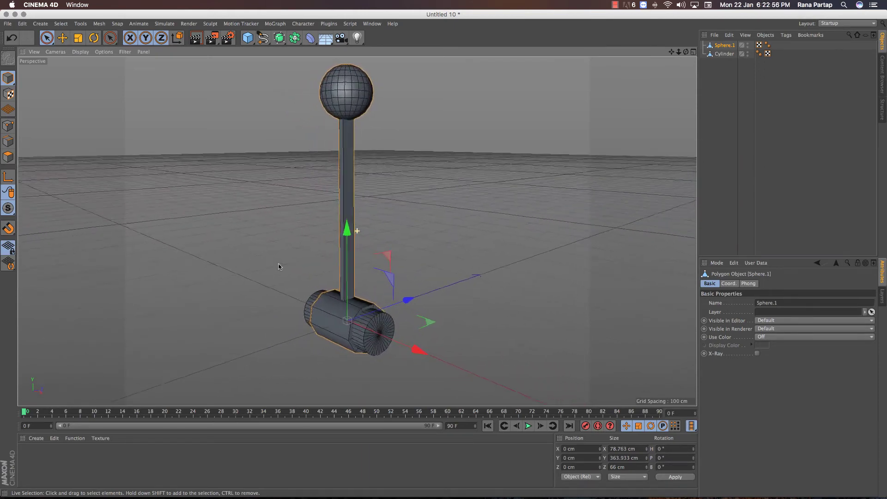
- Tag Sphere.1 as a Rigid Body and the base Cylinder as a Collider Body
{"action": "right_click", "coordinate": [724, 47]}
{"action": "mouse_move", "coordinate": [753, 123]}
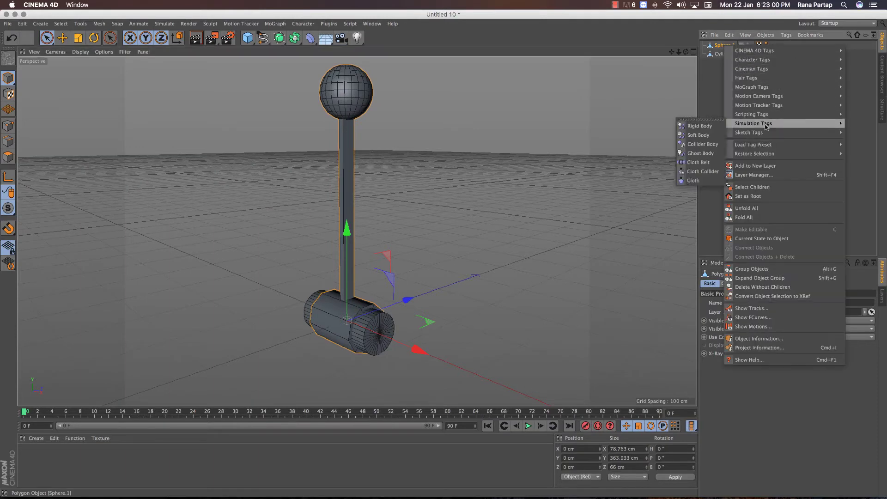
{"action": "left_click", "coordinate": [708, 126]}
{"action": "left_click", "coordinate": [724, 54]}
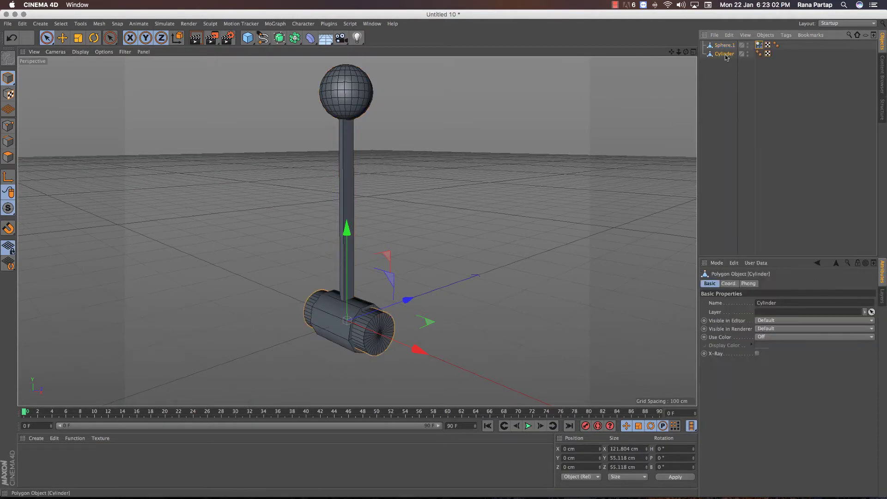
{"action": "right_click", "coordinate": [726, 54]}
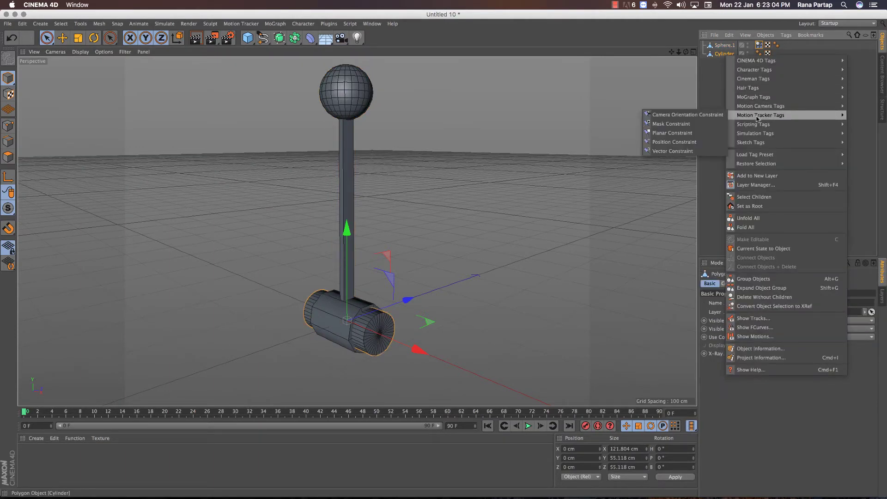
{"action": "mouse_move", "coordinate": [755, 133]}
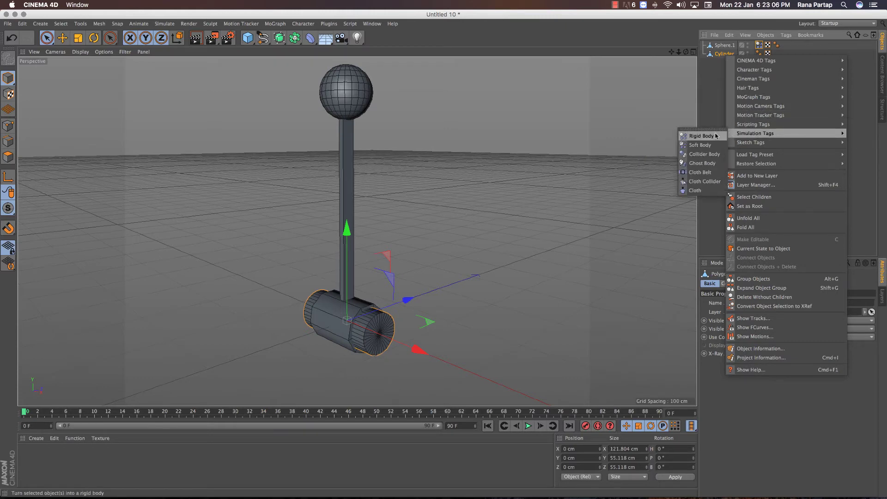
{"action": "left_click", "coordinate": [708, 155]}
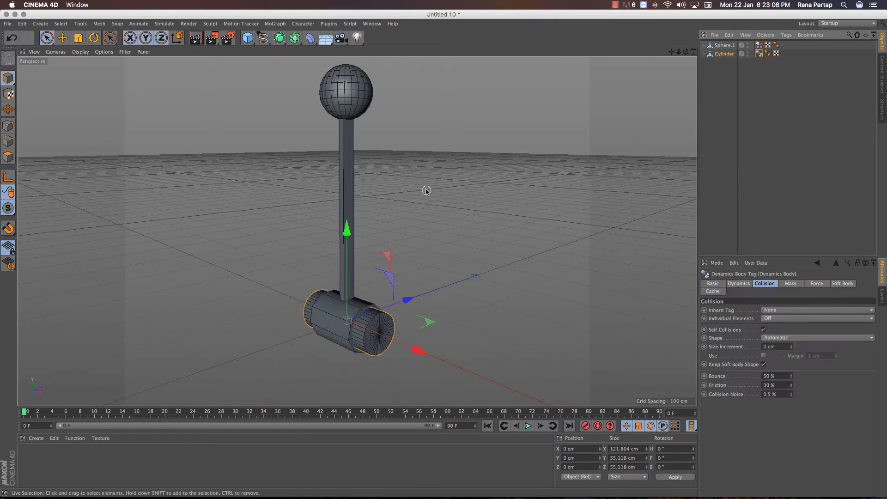
- Add a hinge Connector with Sphere.1 as Object A and Cylinder as Object B
{"action": "left_click_drag", "start_coordinate": [395, 213], "coordinate": [390, 213], "text": "alt"}
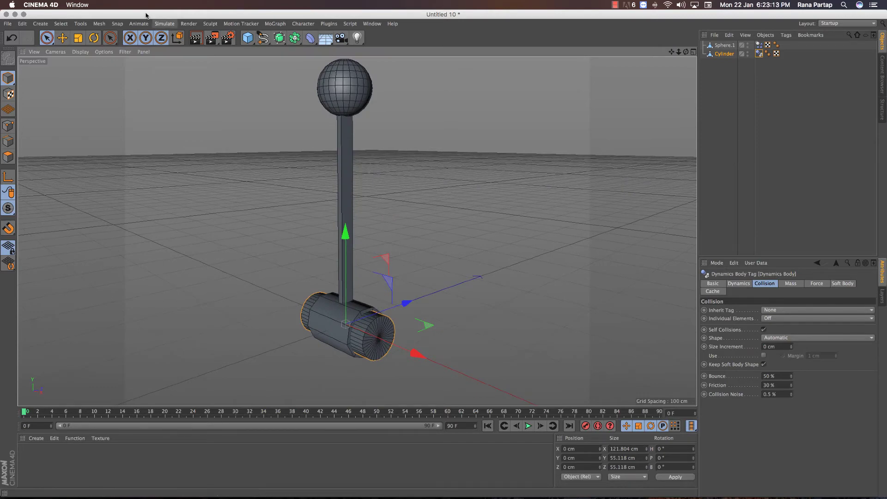
{"action": "left_click", "coordinate": [161, 21]}
{"action": "left_click", "coordinate": [228, 50]}
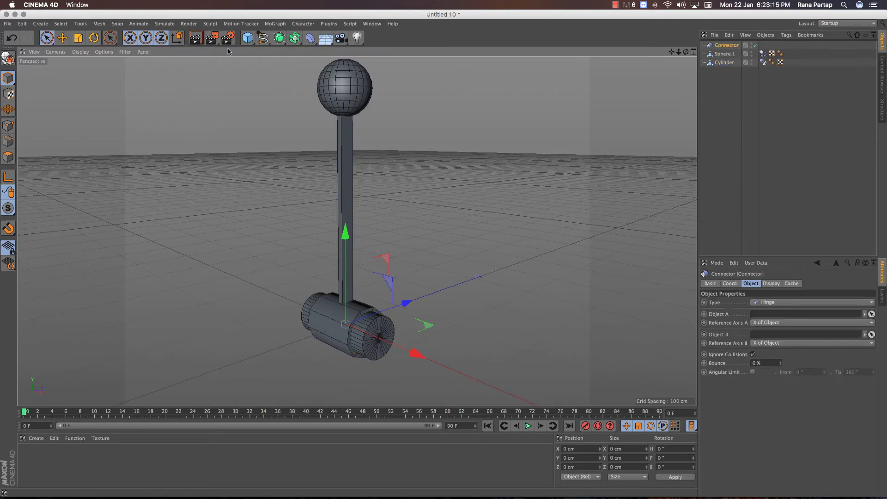
{"action": "left_click", "coordinate": [729, 55]}
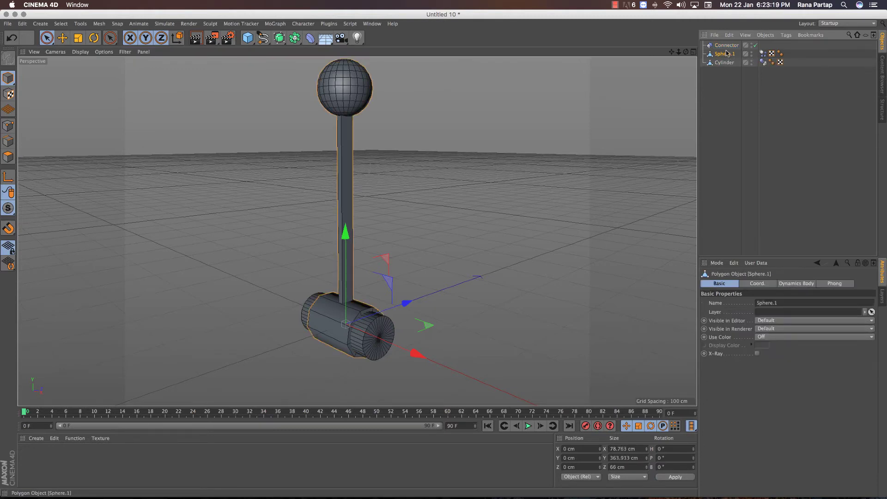
{"action": "left_click", "coordinate": [726, 45]}
{"action": "left_click_drag", "start_coordinate": [724, 54], "coordinate": [725, 56]}
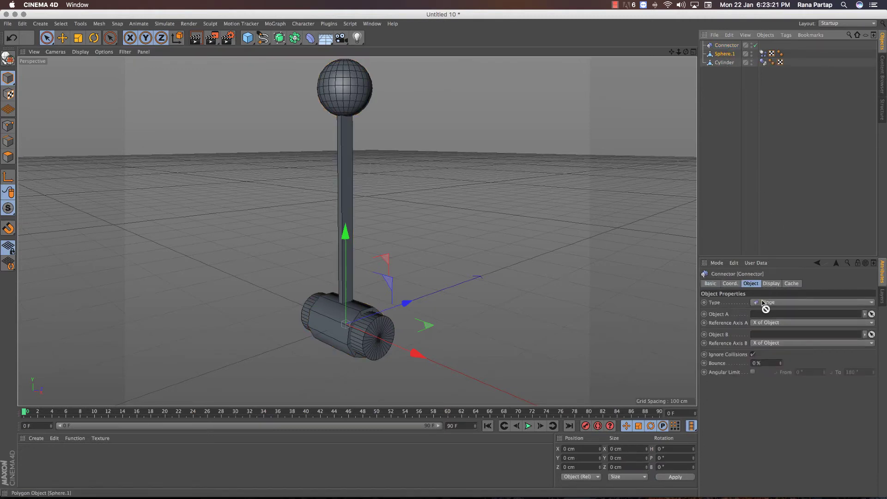
{"action": "left_click_drag", "start_coordinate": [763, 316], "coordinate": [760, 345]}
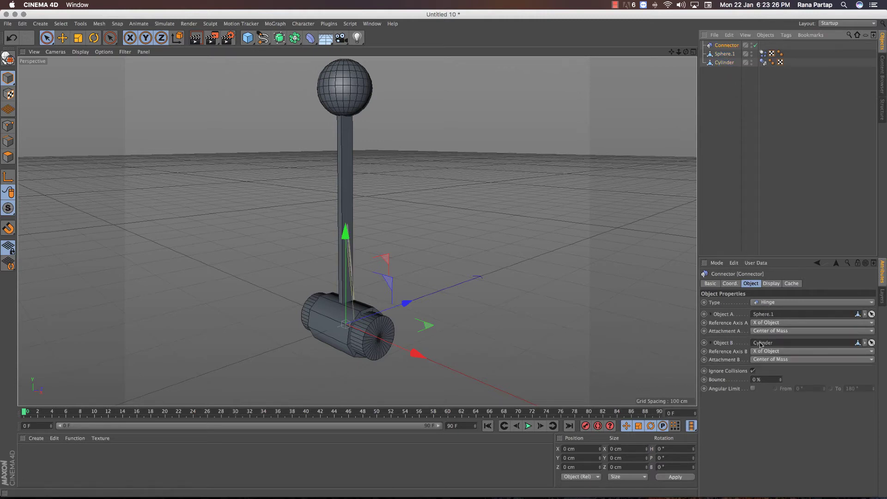
{"action": "left_click_drag", "start_coordinate": [363, 222], "coordinate": [359, 227], "text": "alt"}
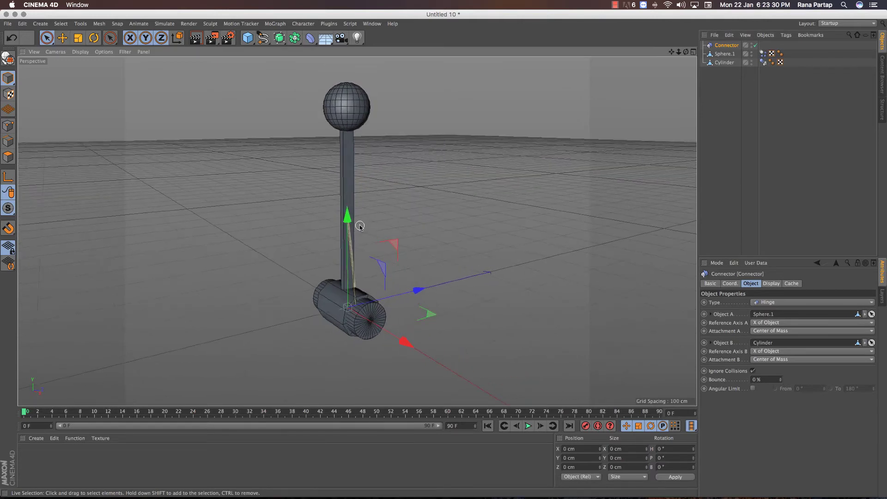
- Undo the last change, then select the Connector and scale it up until visible
{"action": "key", "text": "ctrl+z"}
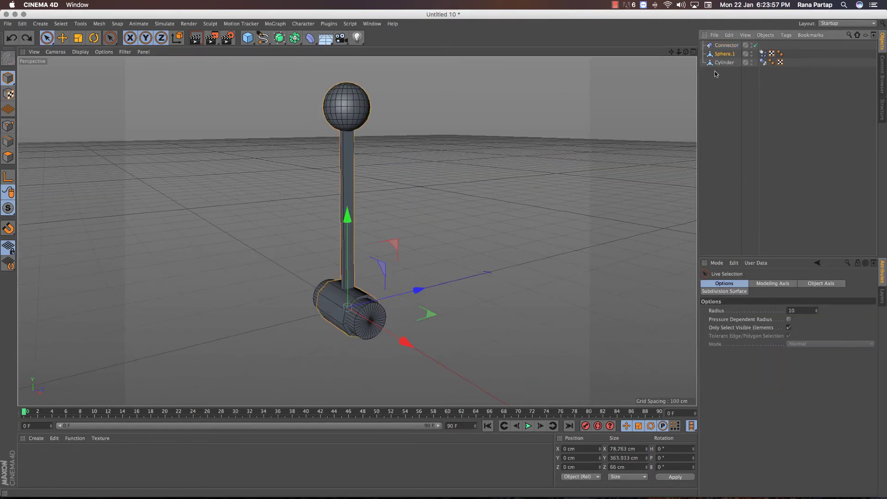
{"action": "left_click", "coordinate": [726, 45]}
{"action": "scroll", "coordinate": [355, 299], "scroll_direction": "up", "scroll_amount": 2}
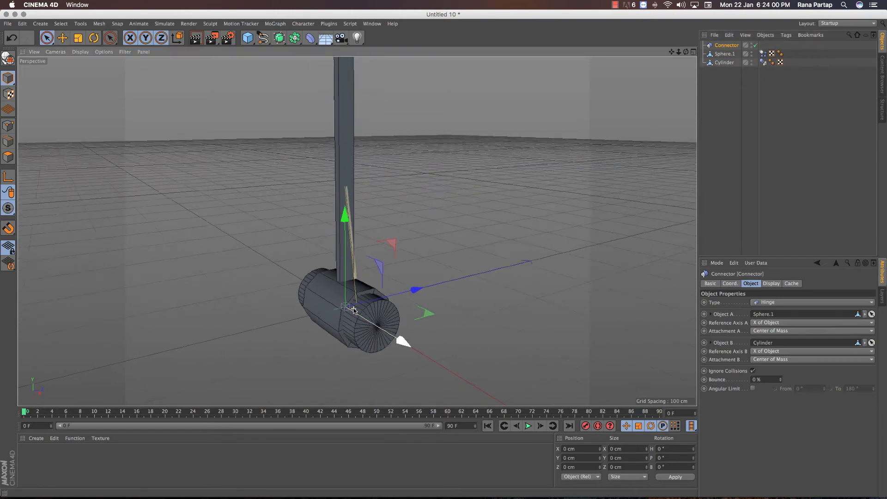
{"action": "scroll", "coordinate": [355, 299], "scroll_direction": "up", "scroll_amount": 1}
{"action": "key", "text": "t"}
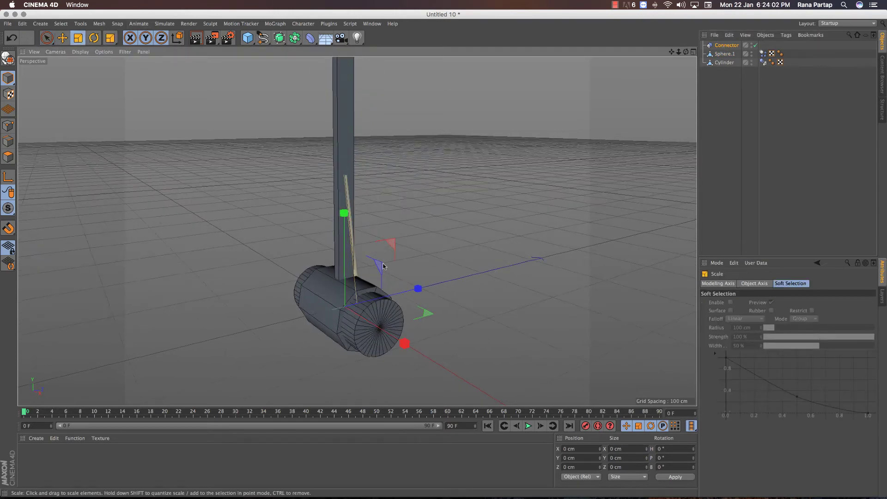
{"action": "left_click_drag", "start_coordinate": [383, 266], "coordinate": [478, 224]}
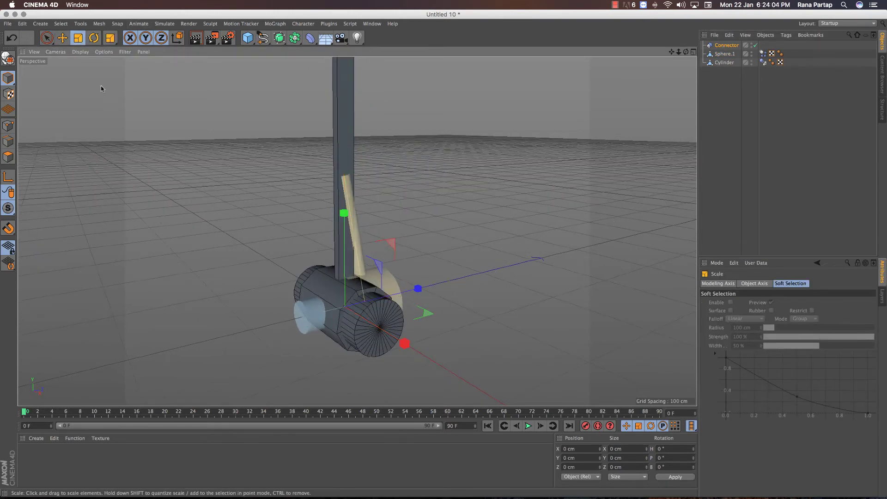
- Rotate the hinge to -90° heading along the cylinder and enlarge it further
{"action": "left_click", "coordinate": [95, 38]}
{"action": "mouse_move", "coordinate": [337, 334]}
{"action": "left_mouse_down"}
{"action": "mouse_move", "coordinate": [214, 329]}
{"action": "mouse_move", "coordinate": [93, 291]}
{"action": "left_mouse_up"}
{"action": "left_click_drag", "start_coordinate": [283, 312], "coordinate": [432, 291], "text": "alt"}
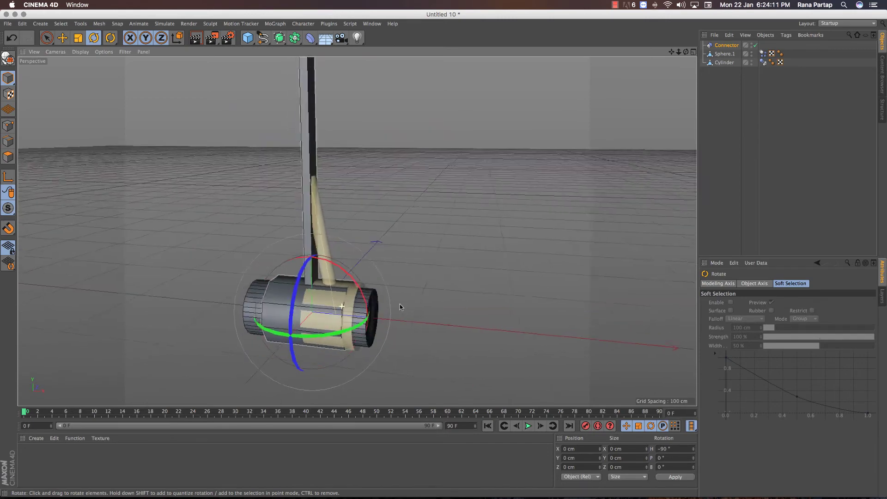
{"action": "left_click", "coordinate": [78, 38]}
{"action": "mouse_move", "coordinate": [157, 85]}
{"action": "left_mouse_down"}
{"action": "mouse_move", "coordinate": [602, 246]}
{"action": "mouse_move", "coordinate": [464, 293]}
{"action": "mouse_move", "coordinate": [500, 286]}
{"action": "mouse_move", "coordinate": [419, 286]}
{"action": "left_mouse_up"}
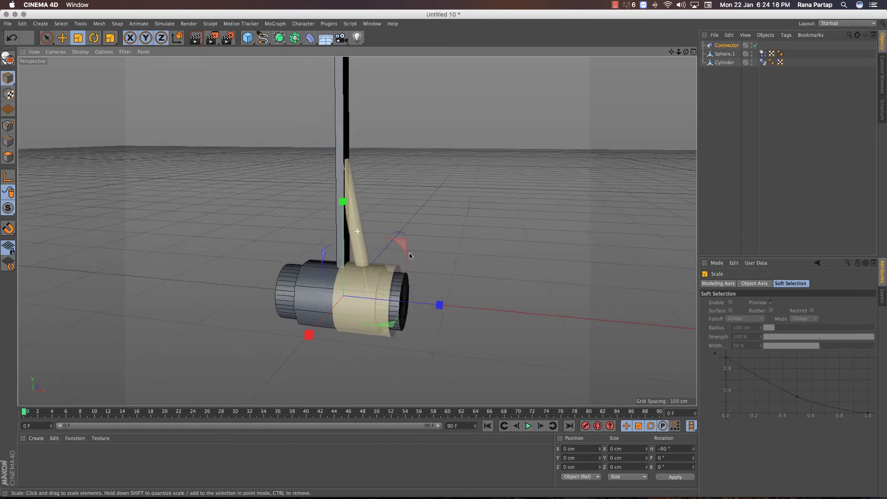
{"action": "scroll", "coordinate": [375, 277], "scroll_direction": "down", "scroll_amount": 5}
{"action": "mouse_move", "coordinate": [406, 249]}
{"action": "left_mouse_down", "text": "alt"}
{"action": "mouse_move", "coordinate": [491, 237]}
{"action": "mouse_move", "coordinate": [402, 234]}
{"action": "left_mouse_up", "text": "alt"}
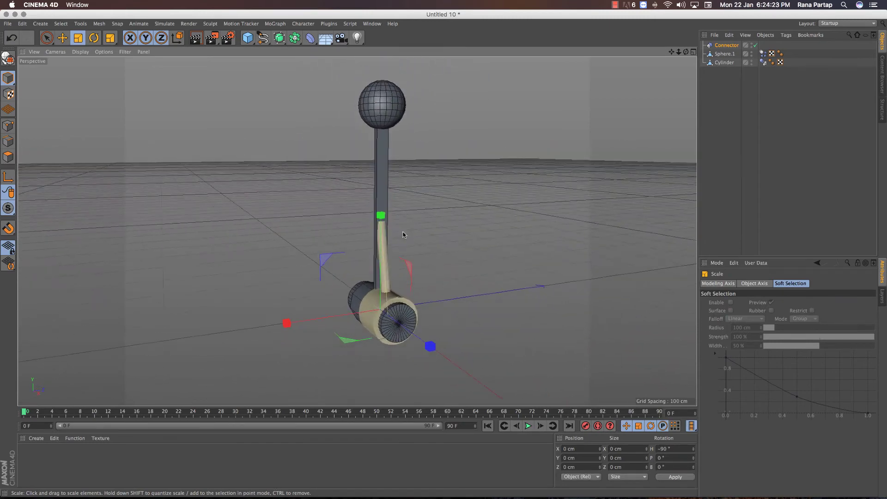
- Stop playback, tilt Sphere.1 to about -2.63° pitch, and replay the swinging simulation
{"action": "left_click", "coordinate": [527, 427]}
{"action": "left_click", "coordinate": [724, 55]}
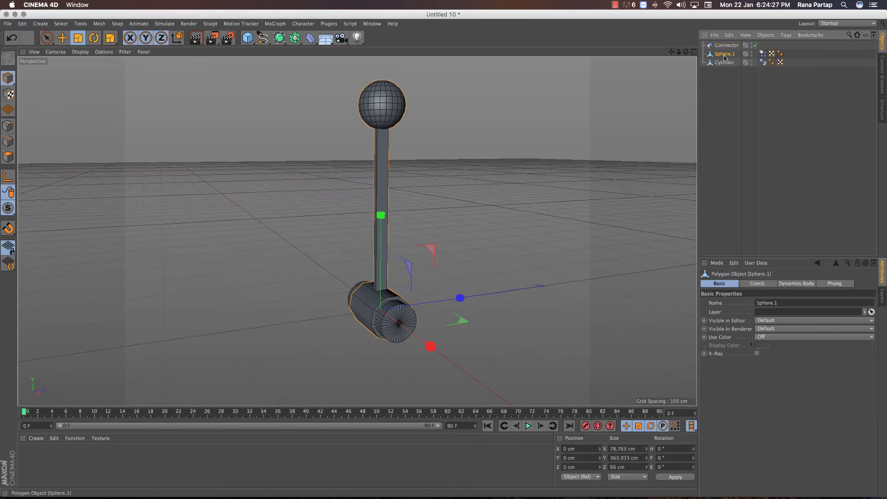
{"action": "left_click", "coordinate": [94, 37]}
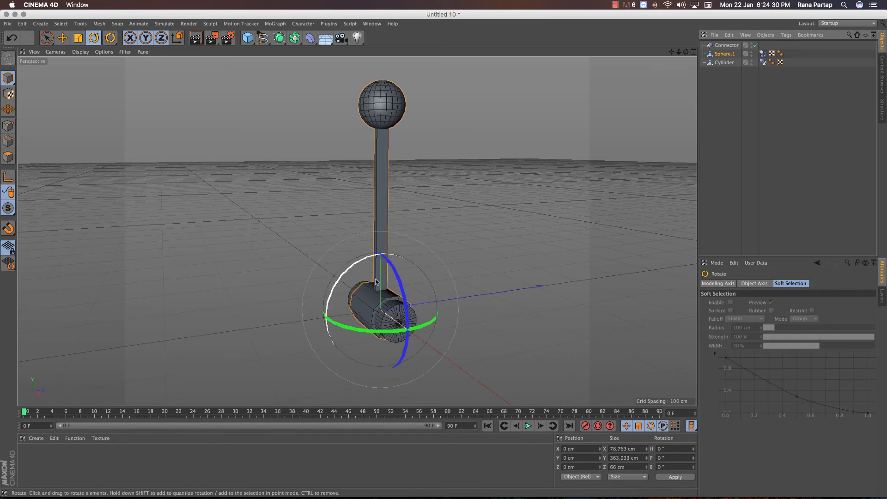
{"action": "left_click_drag", "start_coordinate": [388, 295], "coordinate": [396, 305]}
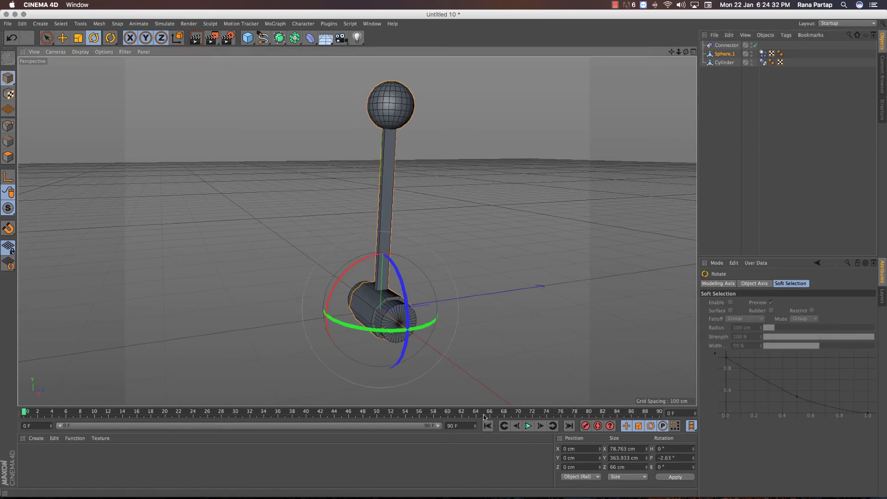
{"action": "left_click", "coordinate": [528, 426]}
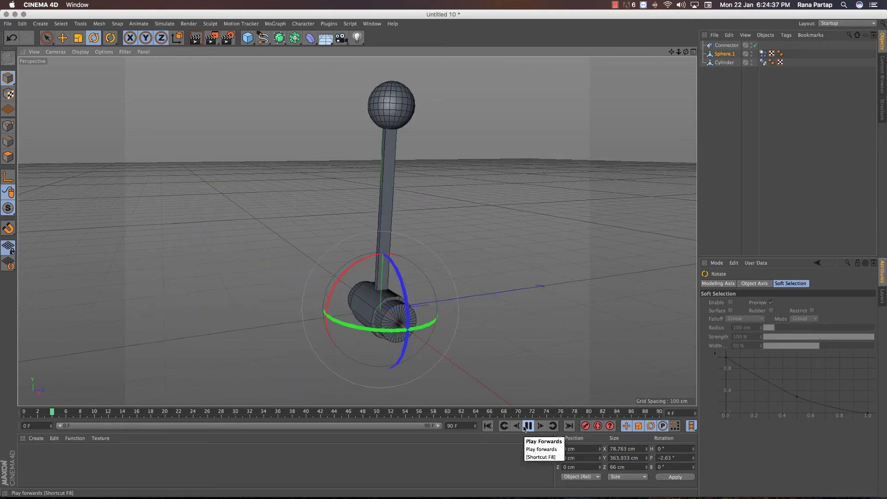
- Set the animation end frame to 500 and stretch the preview range to 500 F
{"action": "type", "text": "5"}
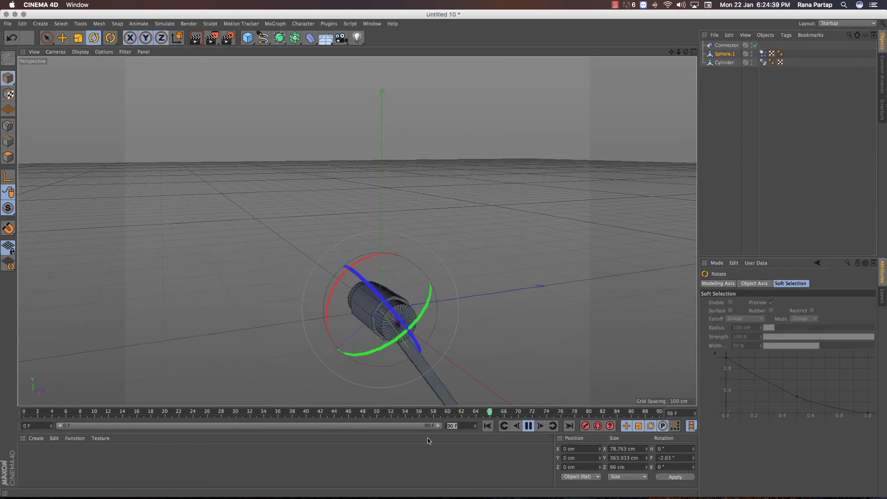
{"action": "type", "text": "00"}
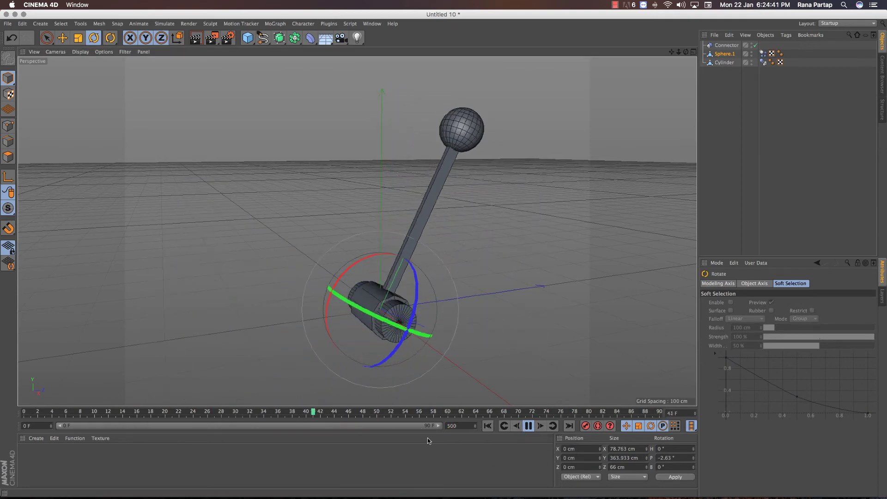
{"action": "key", "text": "Return"}
{"action": "left_click_drag", "start_coordinate": [134, 425], "coordinate": [441, 425]}
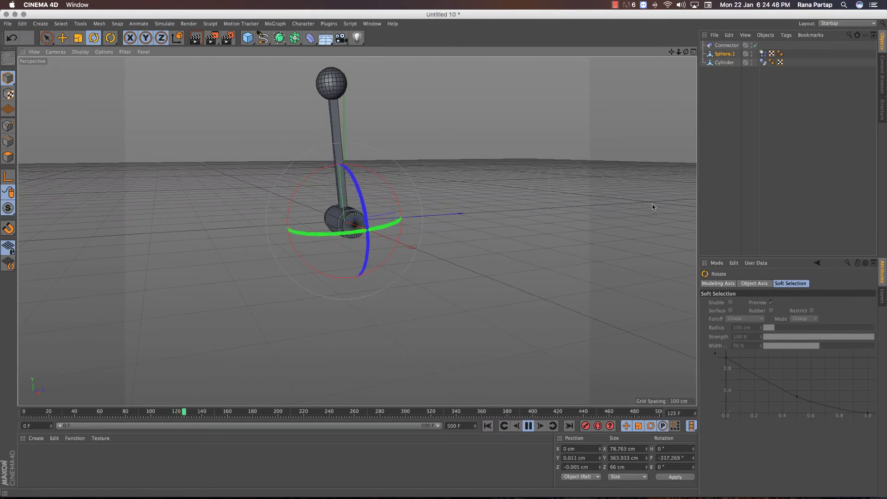
{"action": "left_click", "coordinate": [706, 199]}
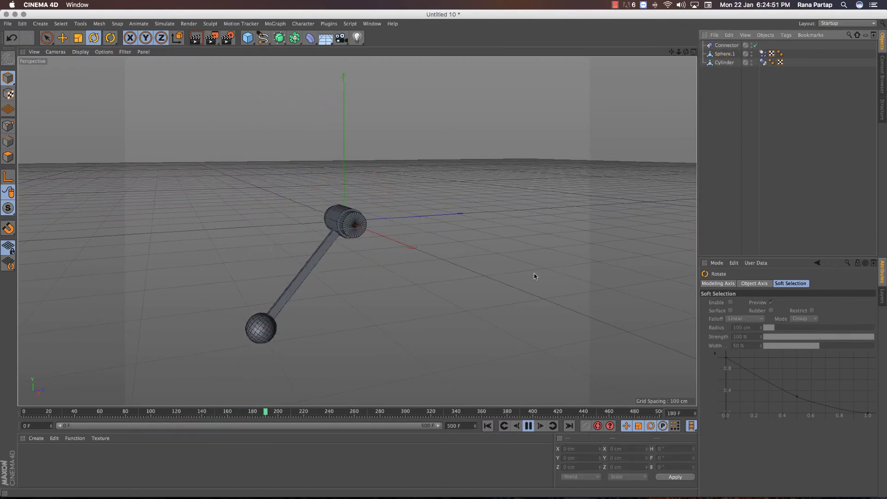